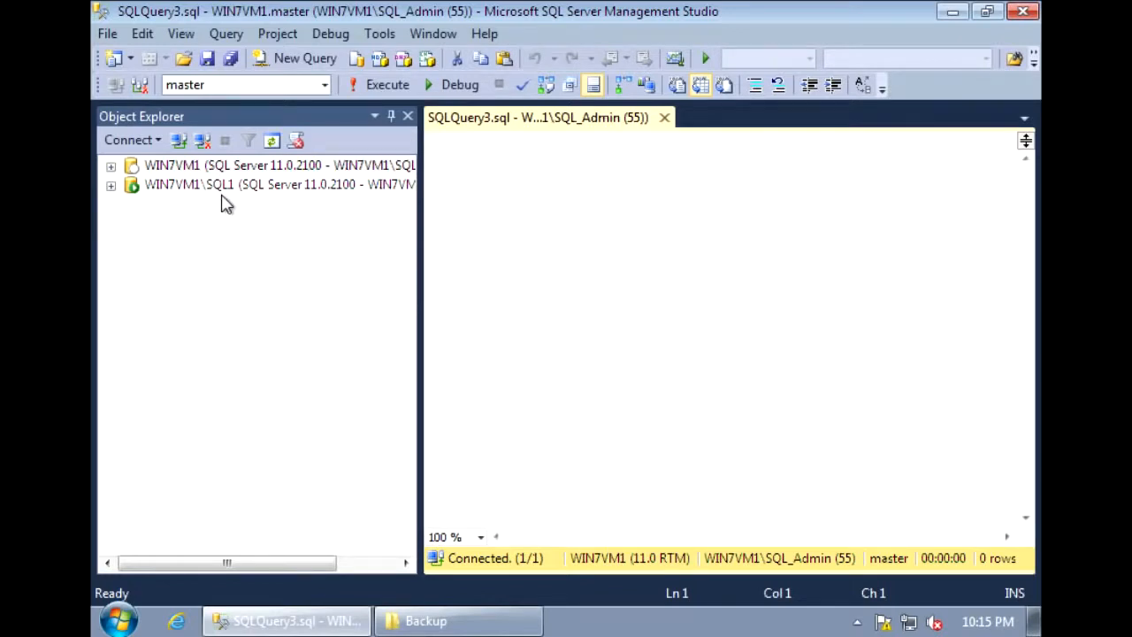
# Look over the databases on the WIN7VM1 and WIN7VM1\SQL1 instances, leaving only the WIN7VM1 list expanded.
pyautogui.click(112, 167)
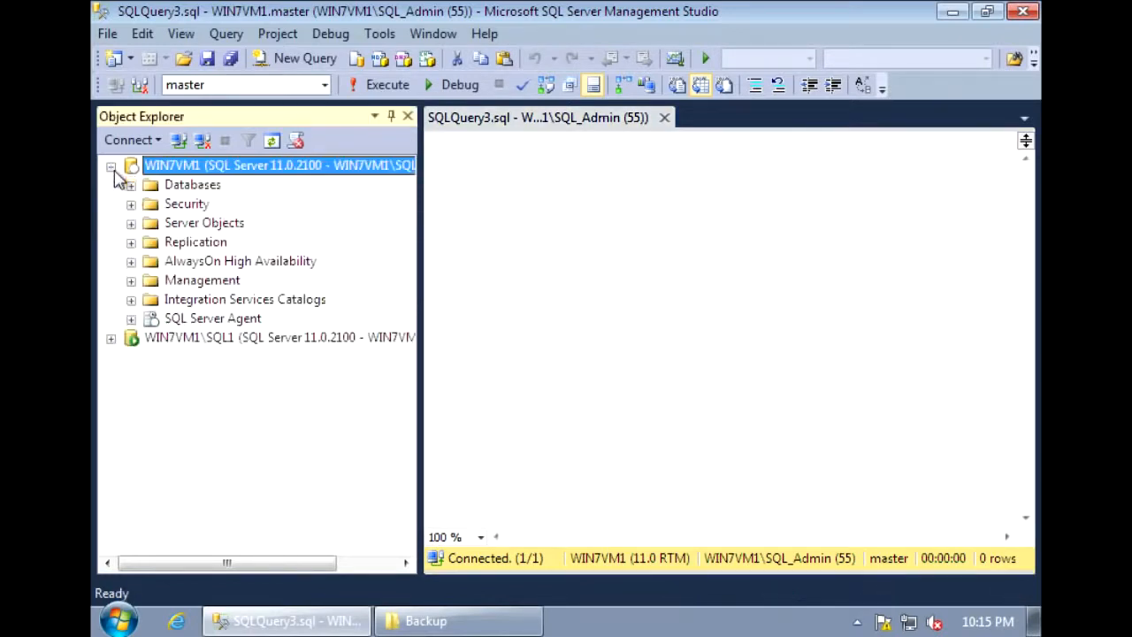
pyautogui.click(131, 185)
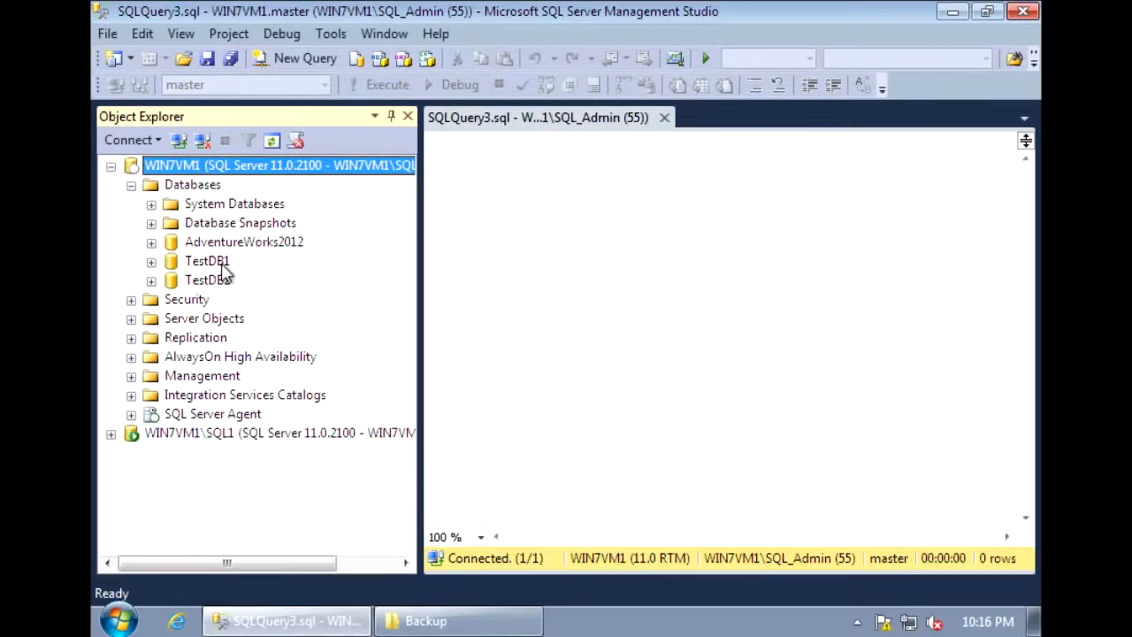
pyautogui.click(111, 433)
pyautogui.click(131, 358)
pyautogui.click(131, 396)
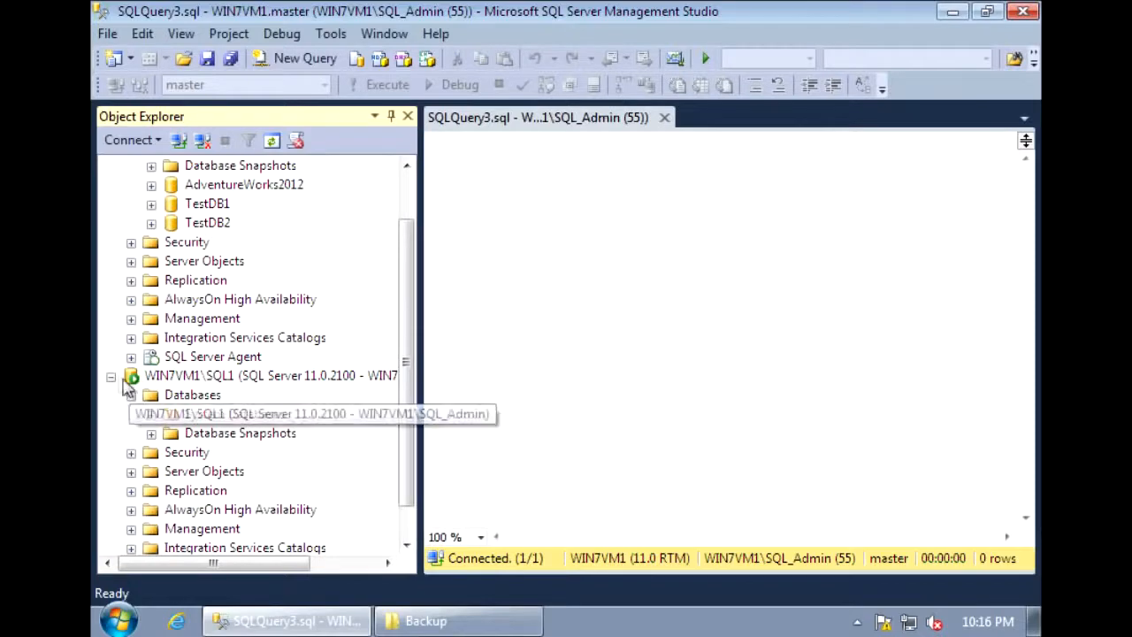
pyautogui.click(110, 376)
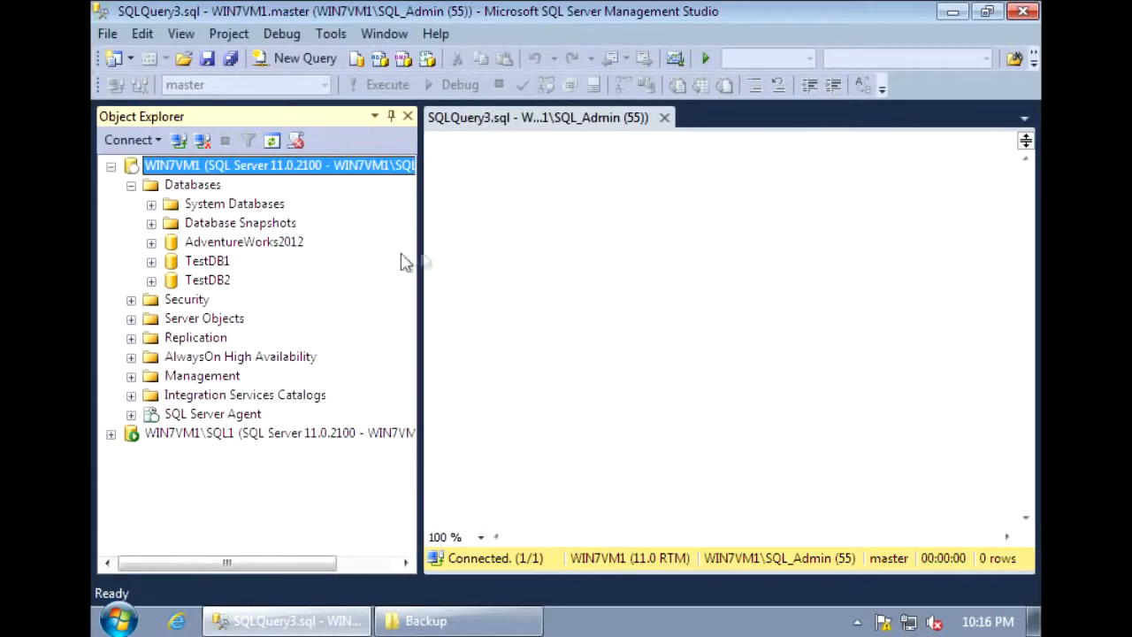
pyautogui.click(485, 269)
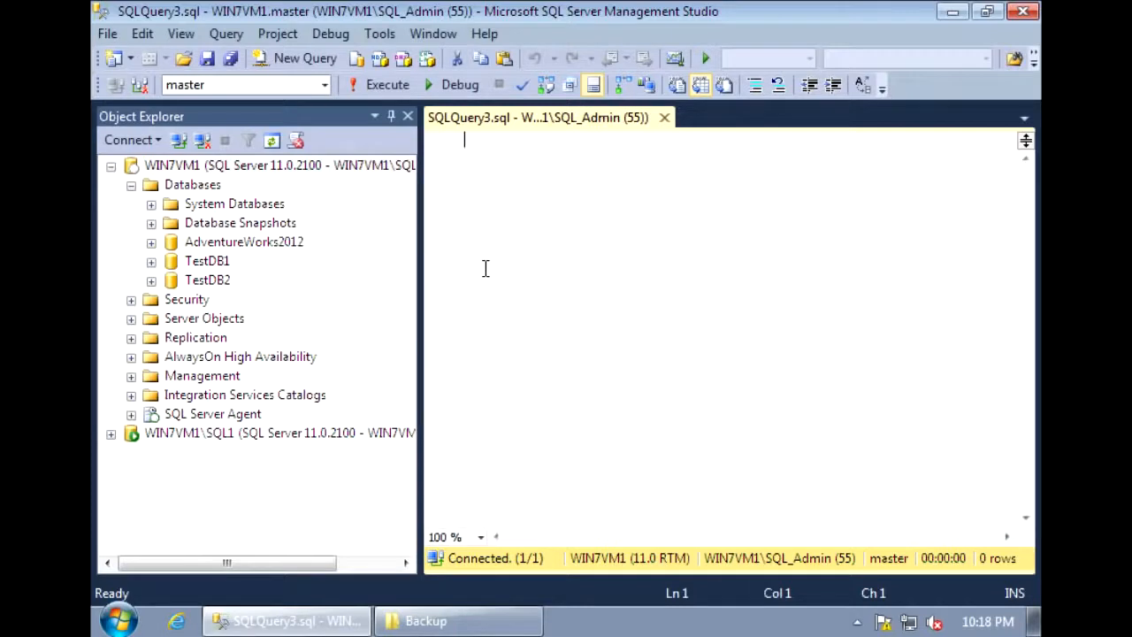
# Check the recovery model in the options of the TestDB1 database's properties, leaving the settings as they are.
pyautogui.click(212, 263)
pyautogui.rightClick(211, 265)
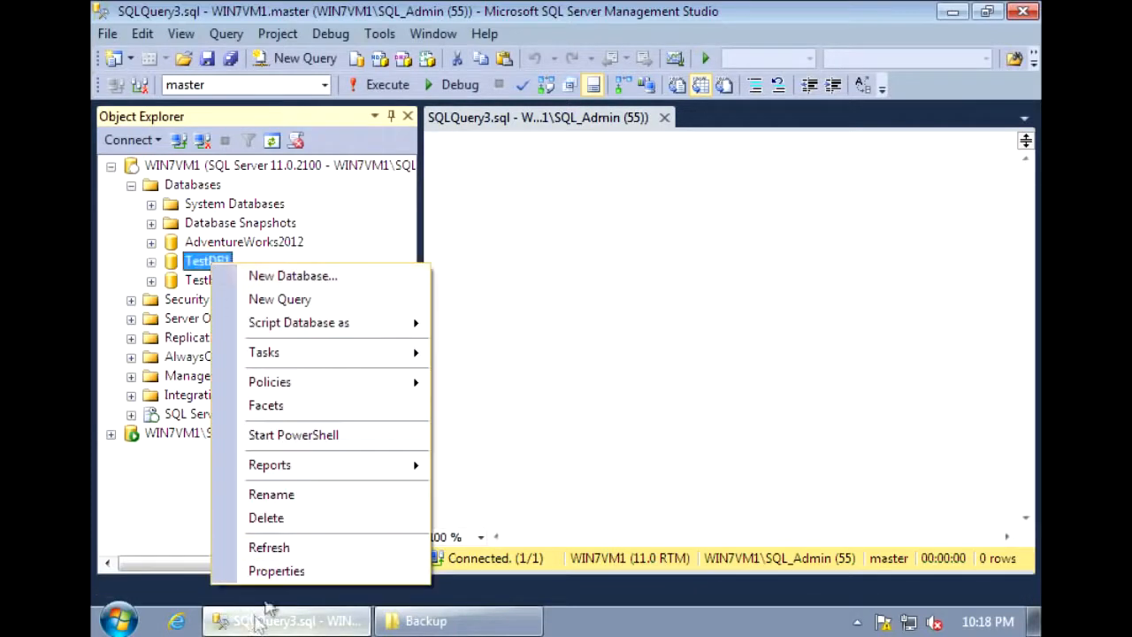
pyautogui.click(276, 572)
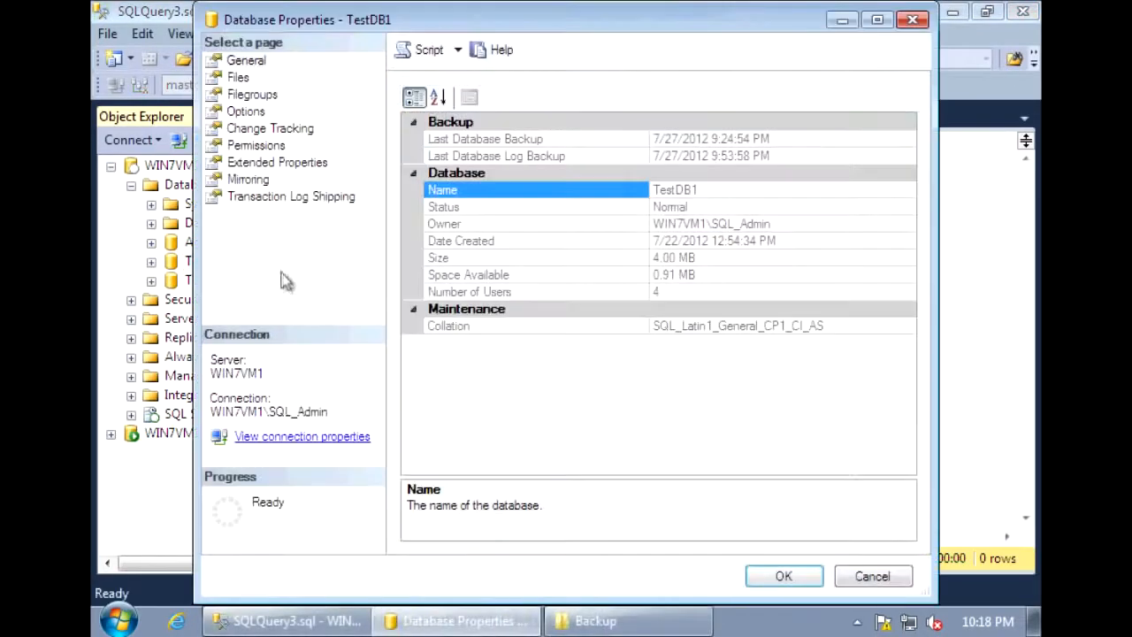
pyautogui.click(257, 113)
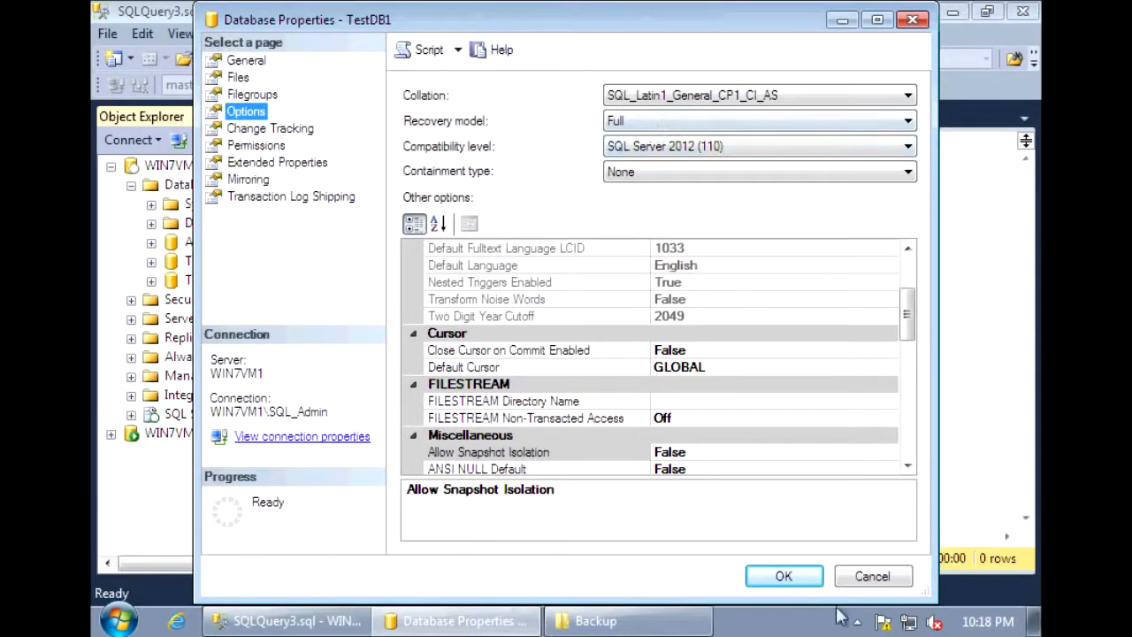
pyautogui.click(872, 581)
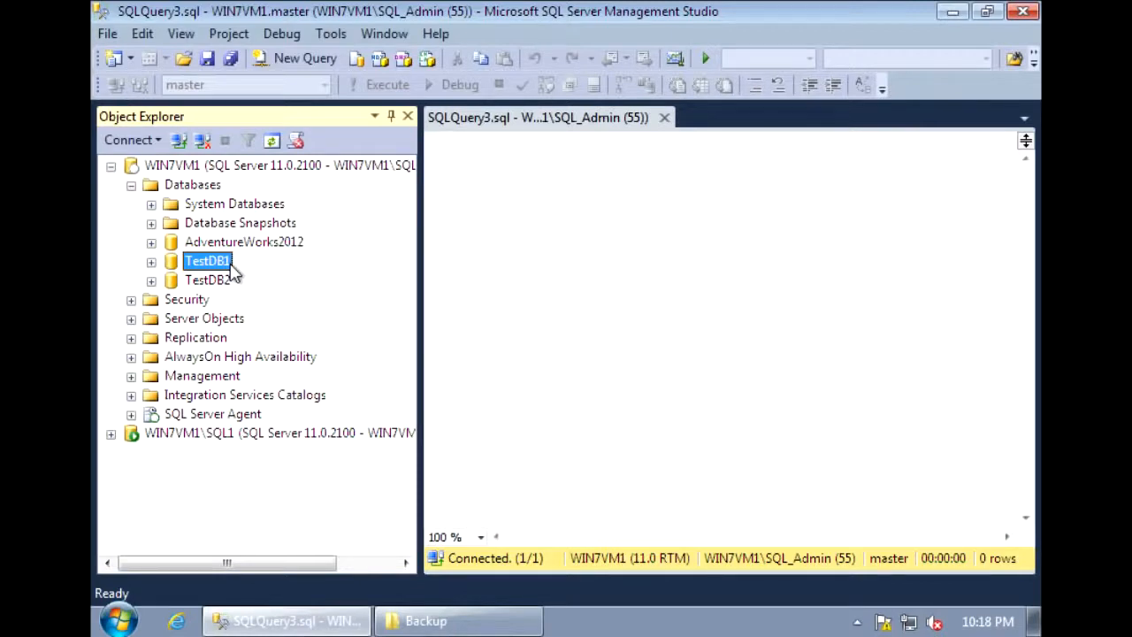
# Write the statement backup database TestDB1 to disk = 'c:\backup\TestDB1.bak' in the empty query.
pyautogui.click(521, 243)
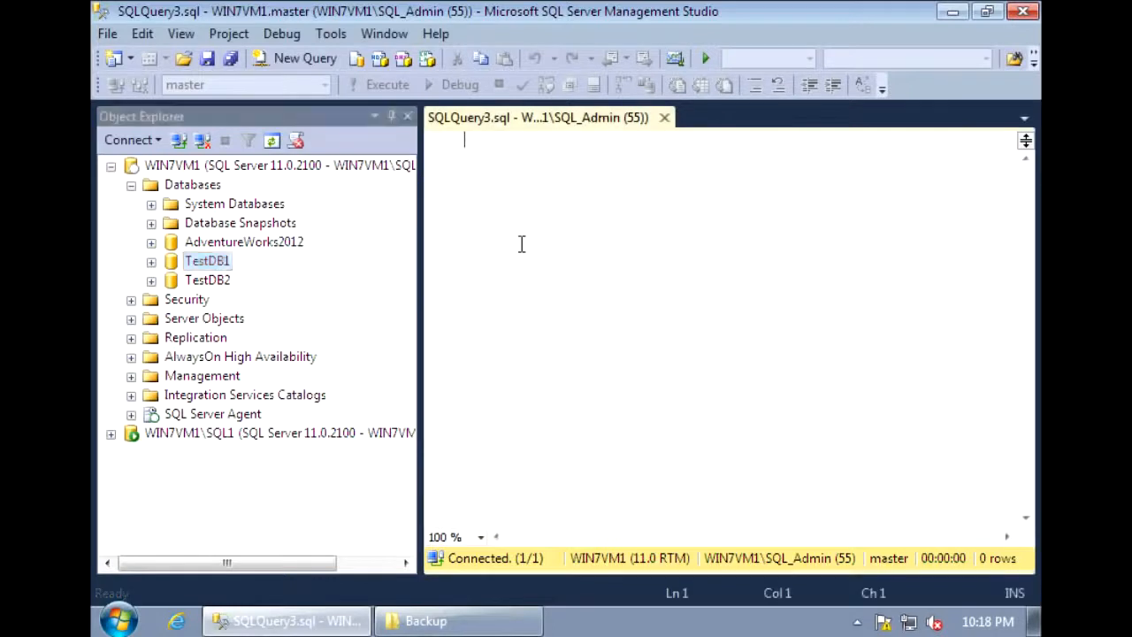
pyautogui.write('ckup')
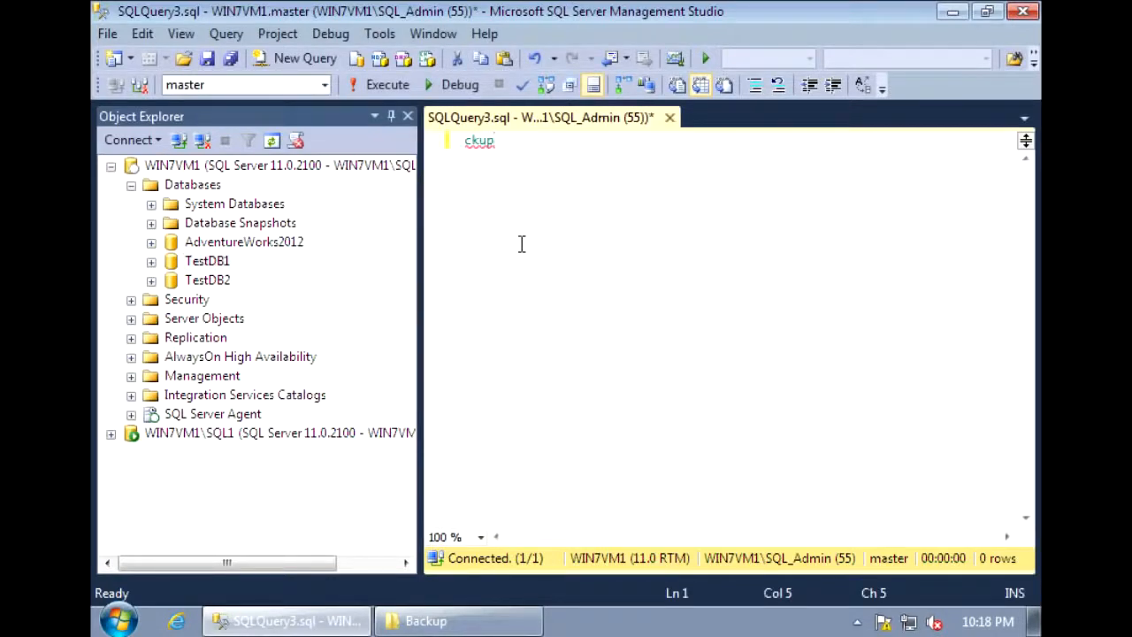
pyautogui.hotkey('ctrl', 'a')
pyautogui.write('backup database Te')
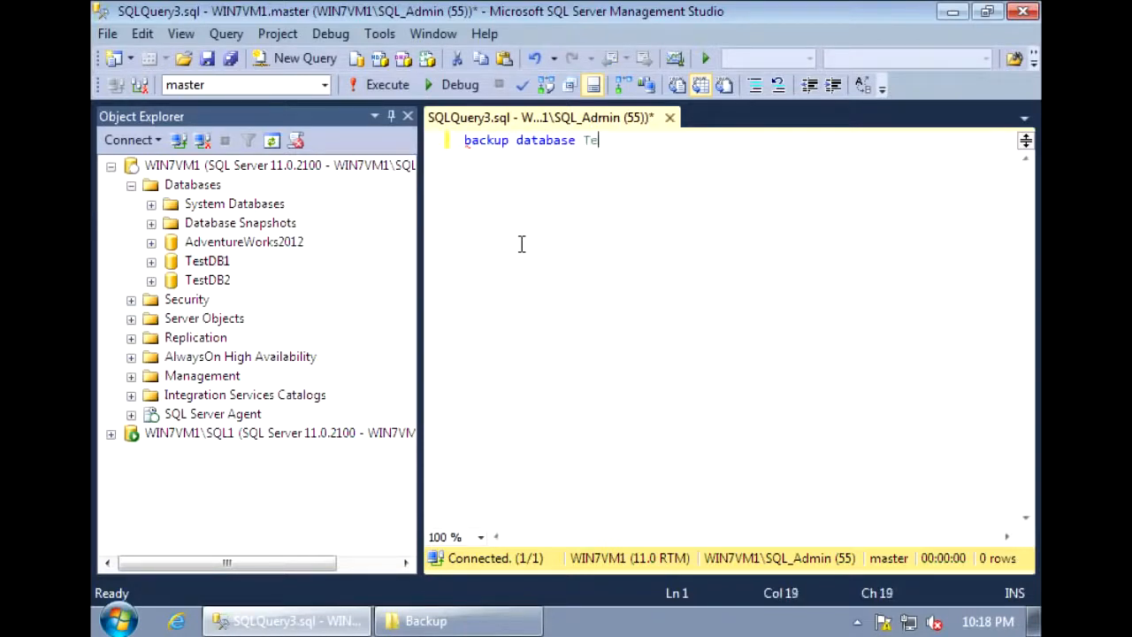
pyautogui.write('stDB')
pyautogui.write('1 ')
pyautogui.write('to disk')
pyautogui.write(" = 'c:\x08ack")
pyautogui.write('up\\T')
pyautogui.write('estDB1.ba')
pyautogui.write("k'")
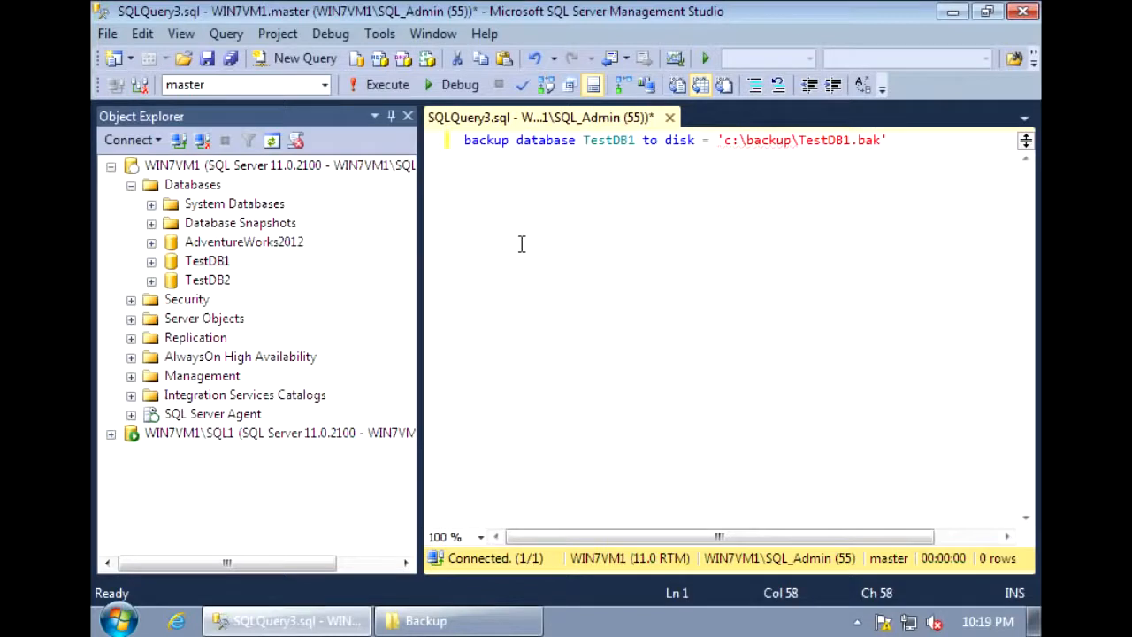
# Add a second line, backup log TestDB1 to disk = 'c:\backup\TestDB1.bak', and execute both backup statements.
pyautogui.press('Return')
pyautogui.write('backup log TestDB1 to disk=')
pyautogui.press('BackSpace')
pyautogui.write("= 'c:\\backup\\TestDB1.bak'")
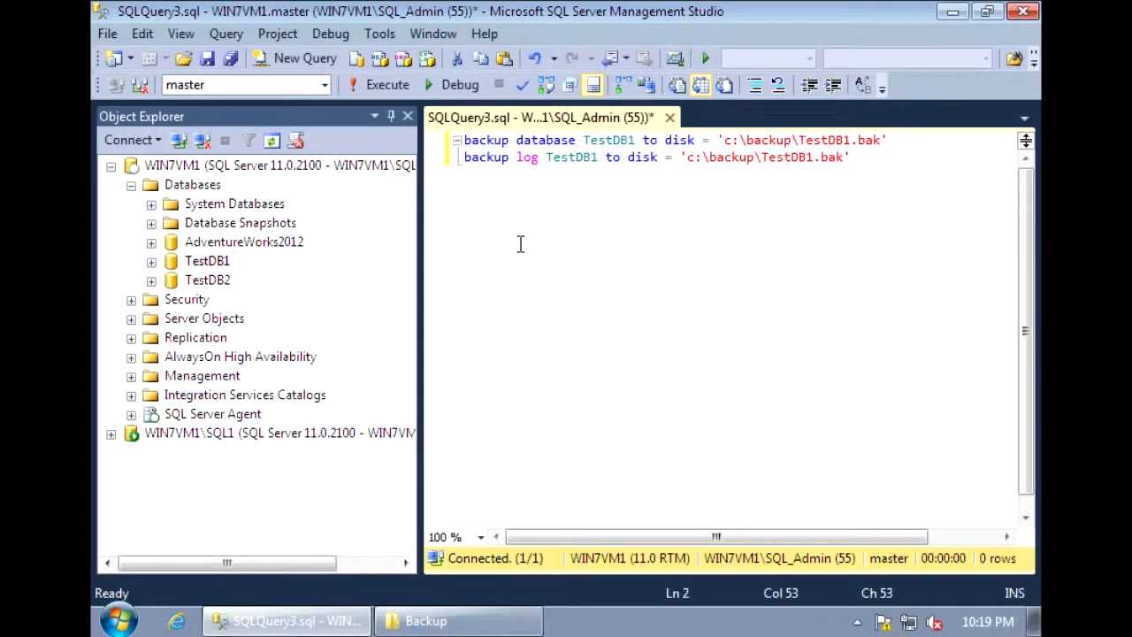
pyautogui.click(374, 87)
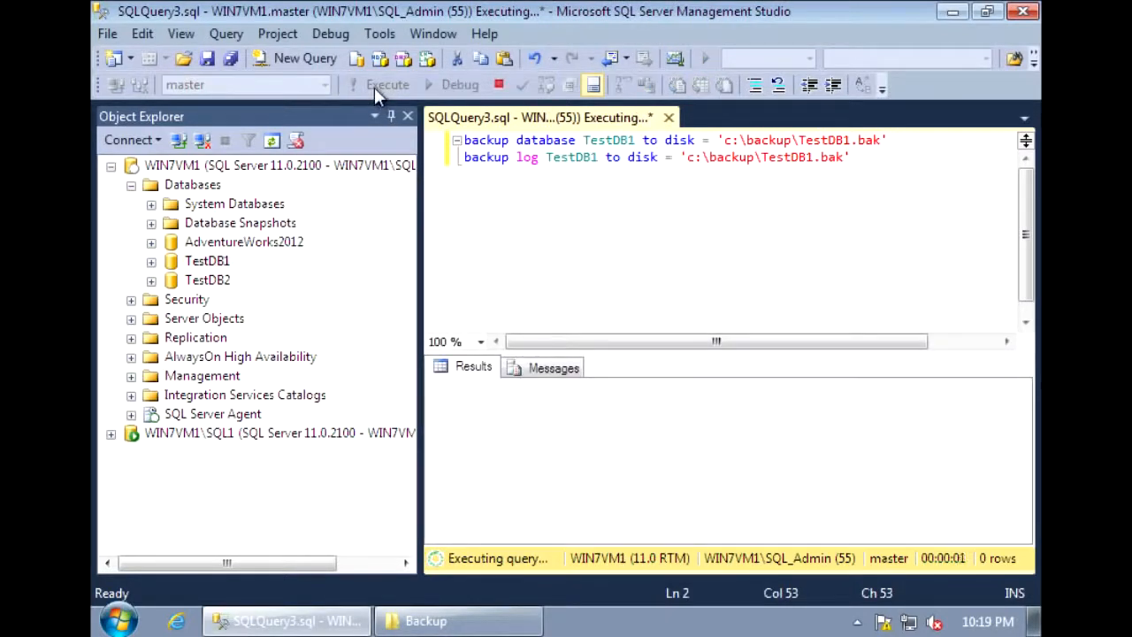
# Begin a database restore on the WIN7VM1\SQL1 instance, using a device as the source.
pyautogui.click(111, 434)
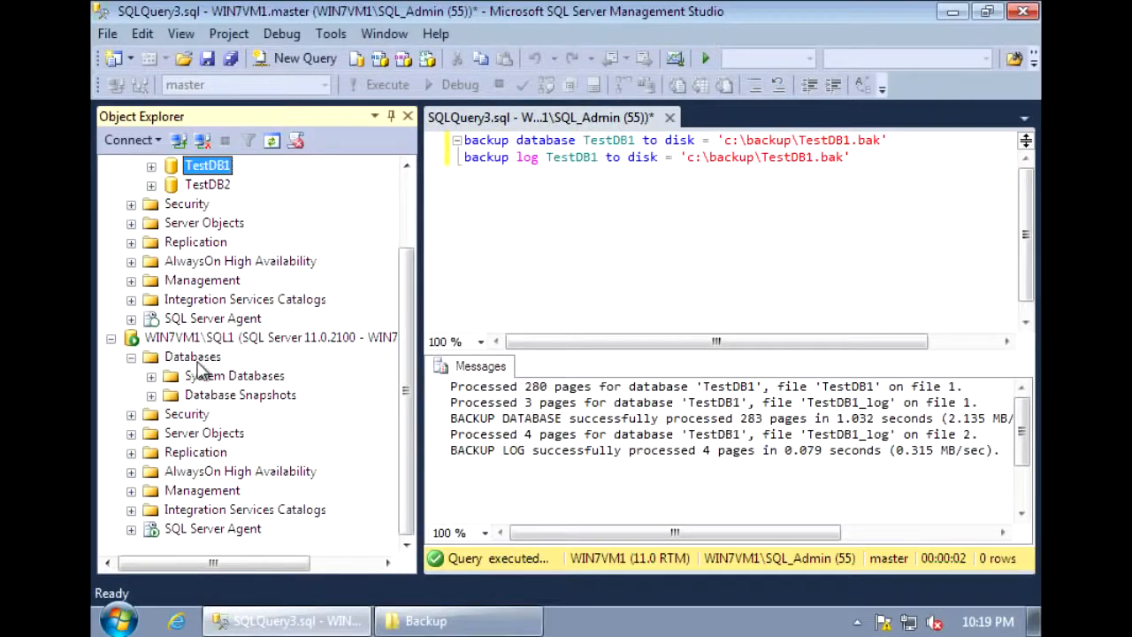
pyautogui.rightClick(198, 358)
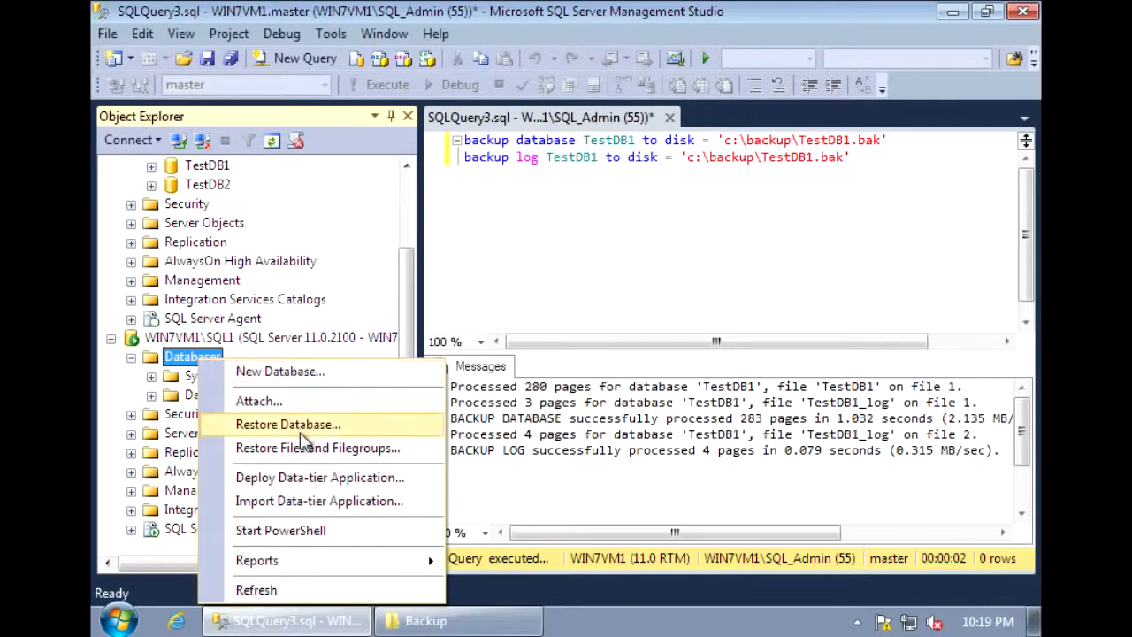
pyautogui.click(300, 432)
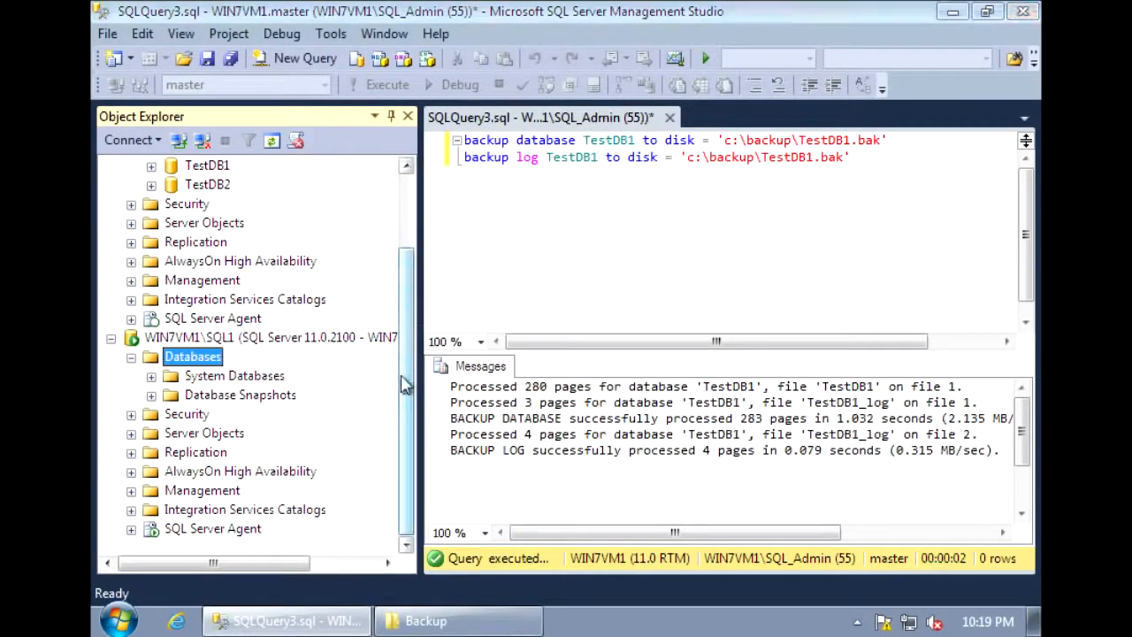
pyautogui.click(408, 184)
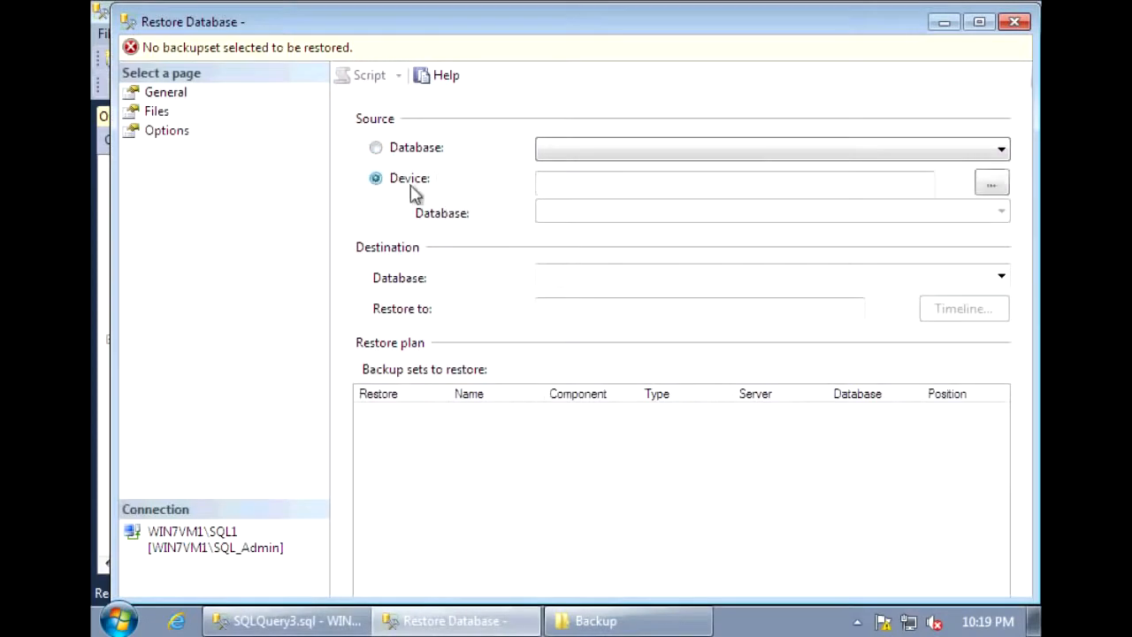
# Add the file C:\Backup\TestDB1.bak as the backup media to restore from.
pyautogui.click(992, 184)
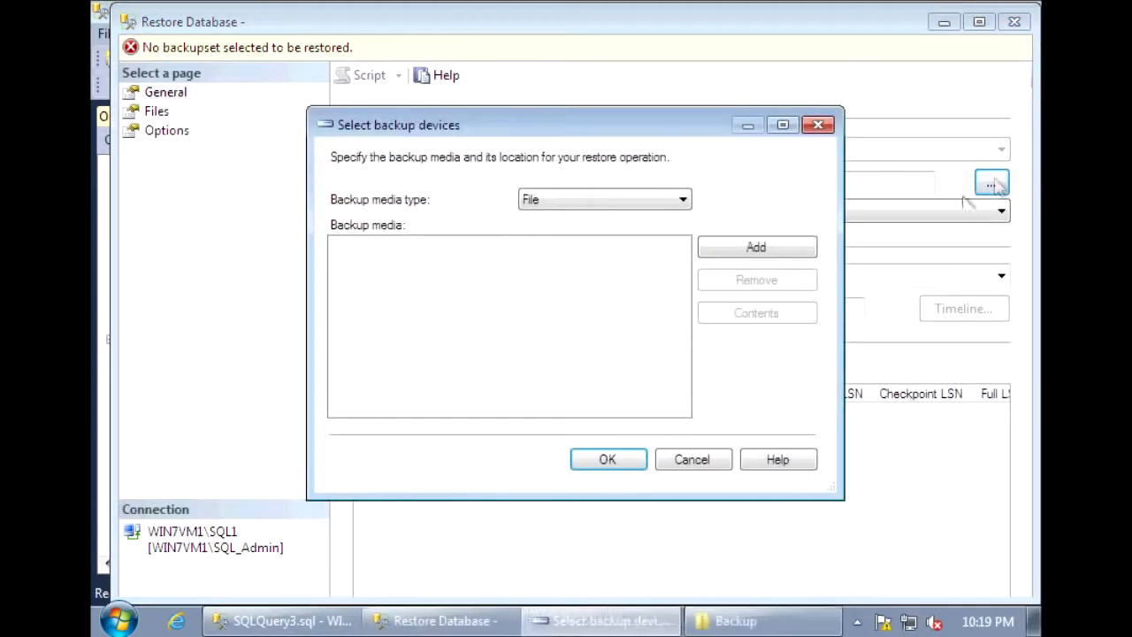
pyautogui.click(792, 252)
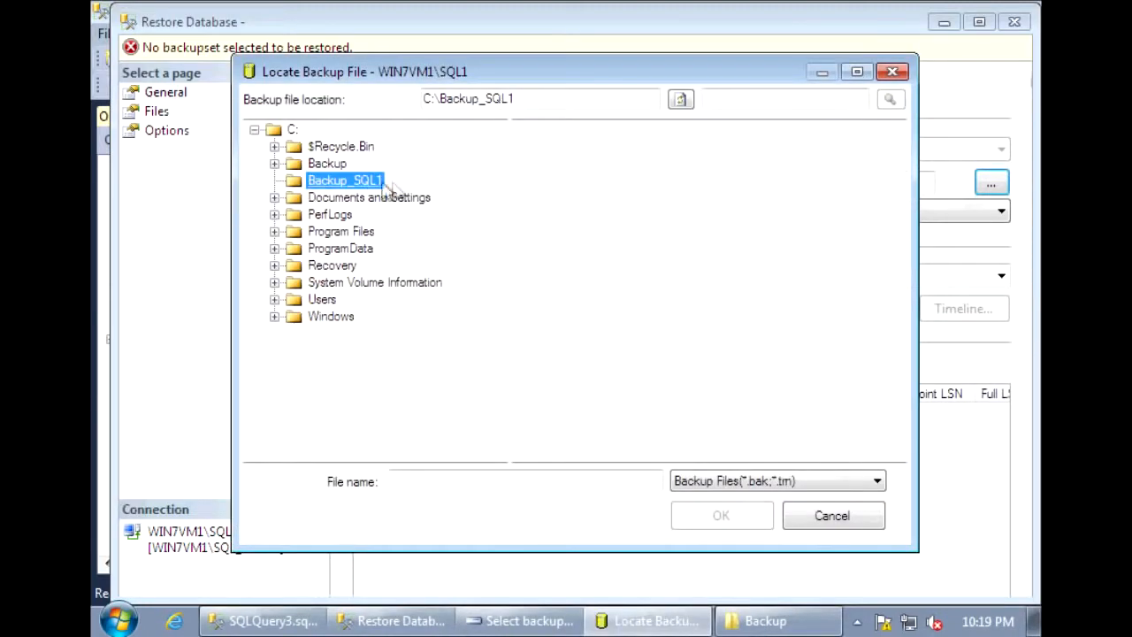
pyautogui.click(324, 163)
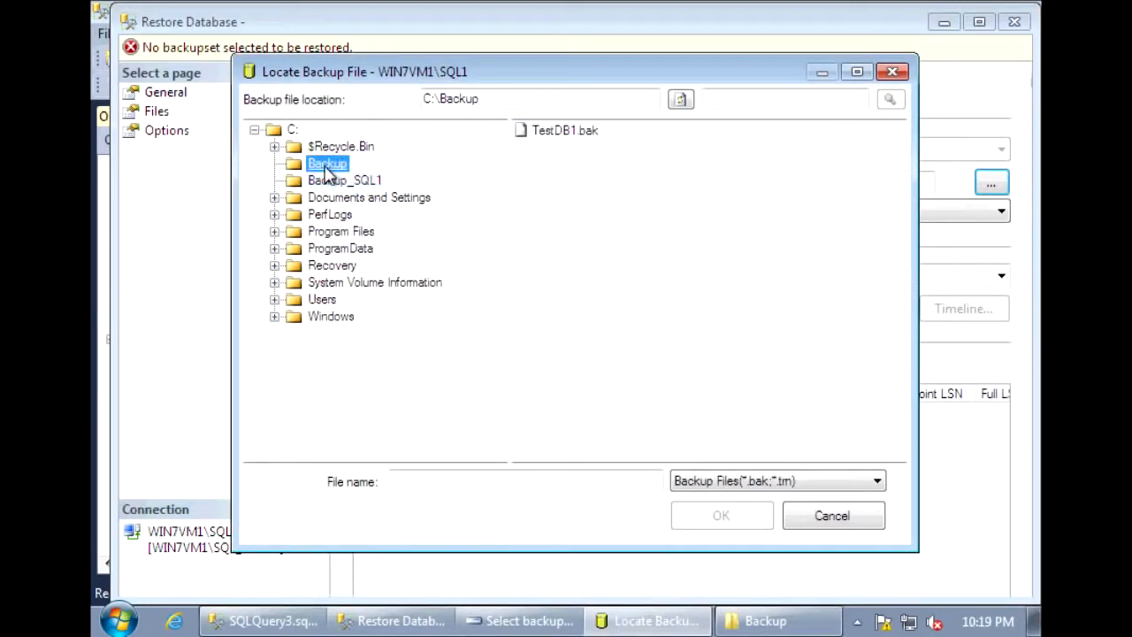
pyautogui.click(557, 131)
pyautogui.click(732, 520)
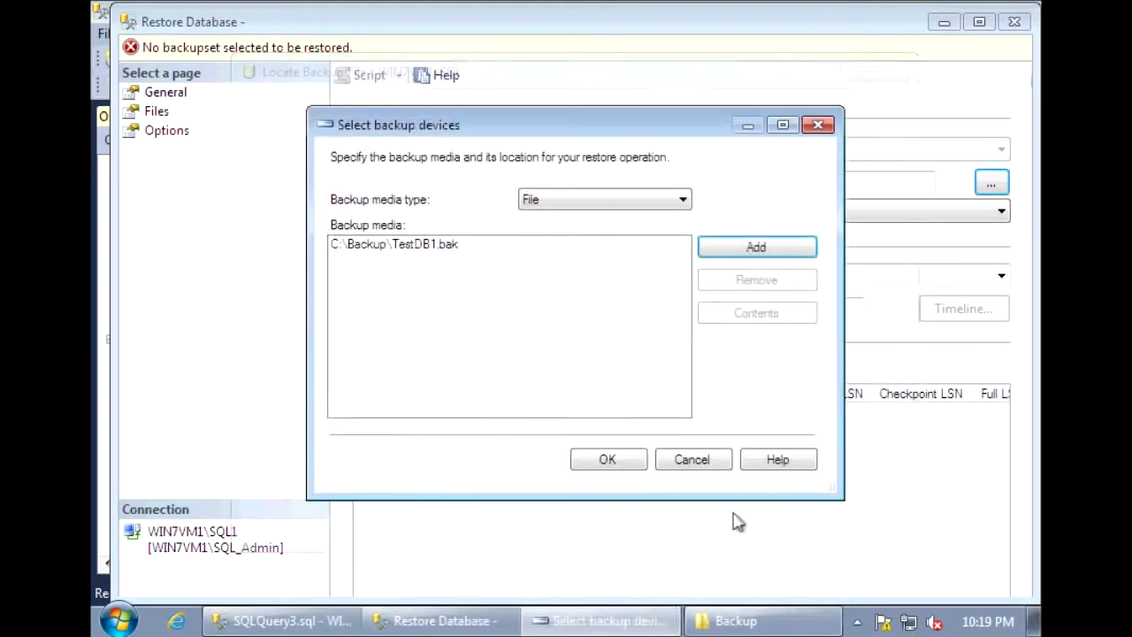
pyautogui.click(640, 461)
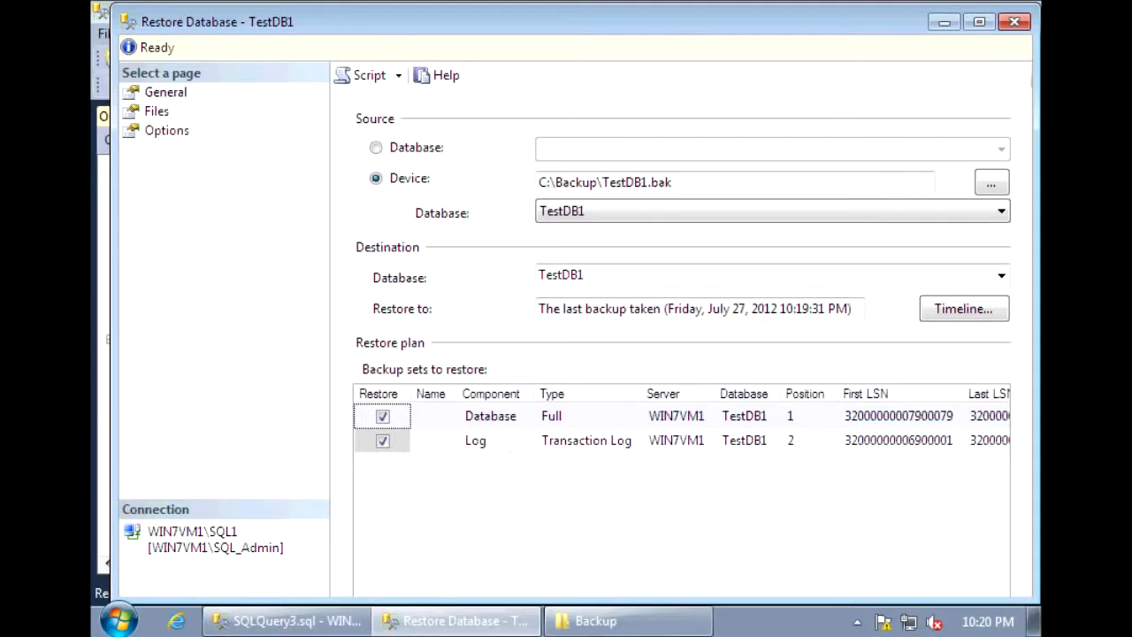
# In the restore path of the TestDB1 data file, replace MSSQLSERVER with SQL1 so the folder reads MSSQL11.SQL1.
pyautogui.click(155, 113)
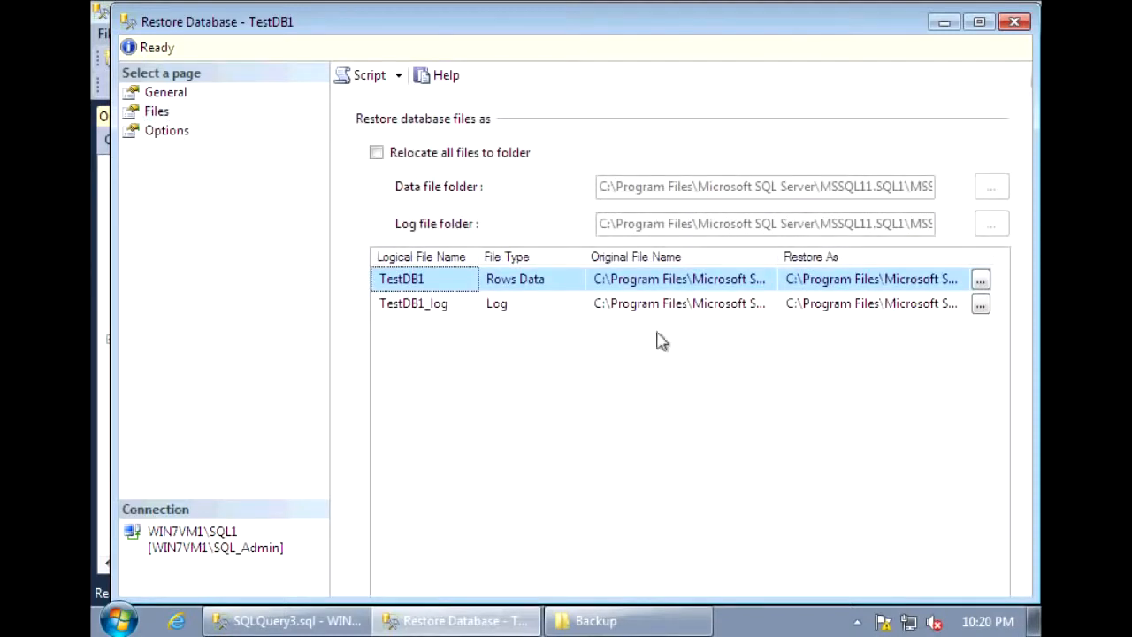
pyautogui.click(946, 283)
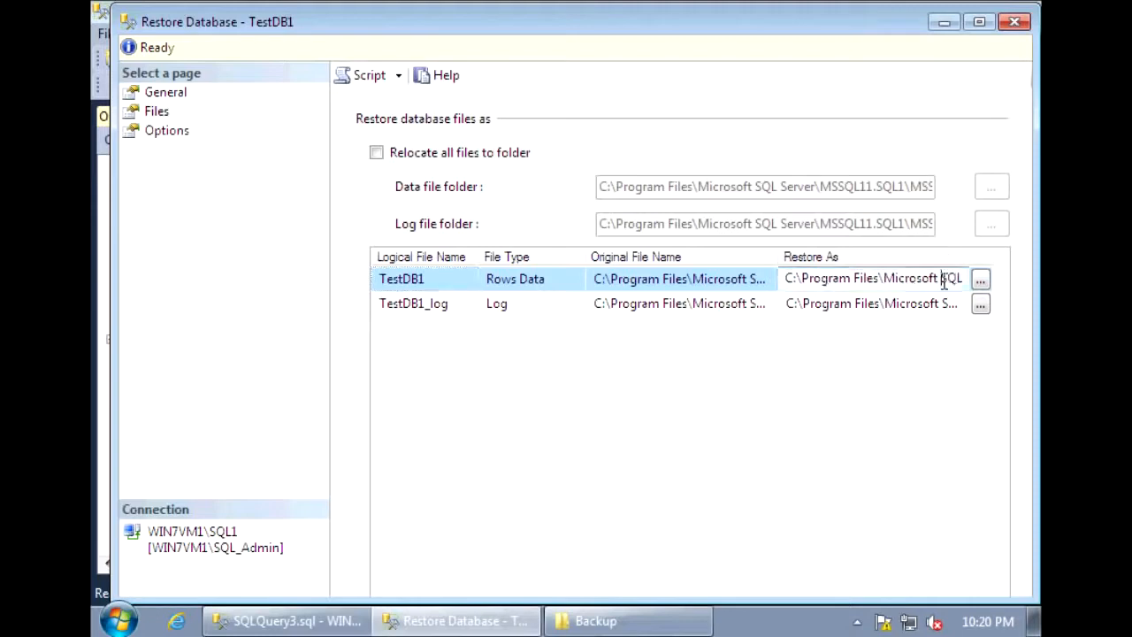
pyautogui.press('Right')
pyautogui.press('Right')
pyautogui.press('Right')
pyautogui.press('Right')
pyautogui.press('Right')
pyautogui.press('Right')
pyautogui.press('Right')
pyautogui.press('Right')
pyautogui.press('Right')
pyautogui.press('Right')
pyautogui.press('Right')
pyautogui.press('Right')
pyautogui.press('Right')
pyautogui.press('Right')
pyautogui.press('Right')
pyautogui.press('Right')
pyautogui.press('Right')
pyautogui.press('Right')
pyautogui.press('Right')
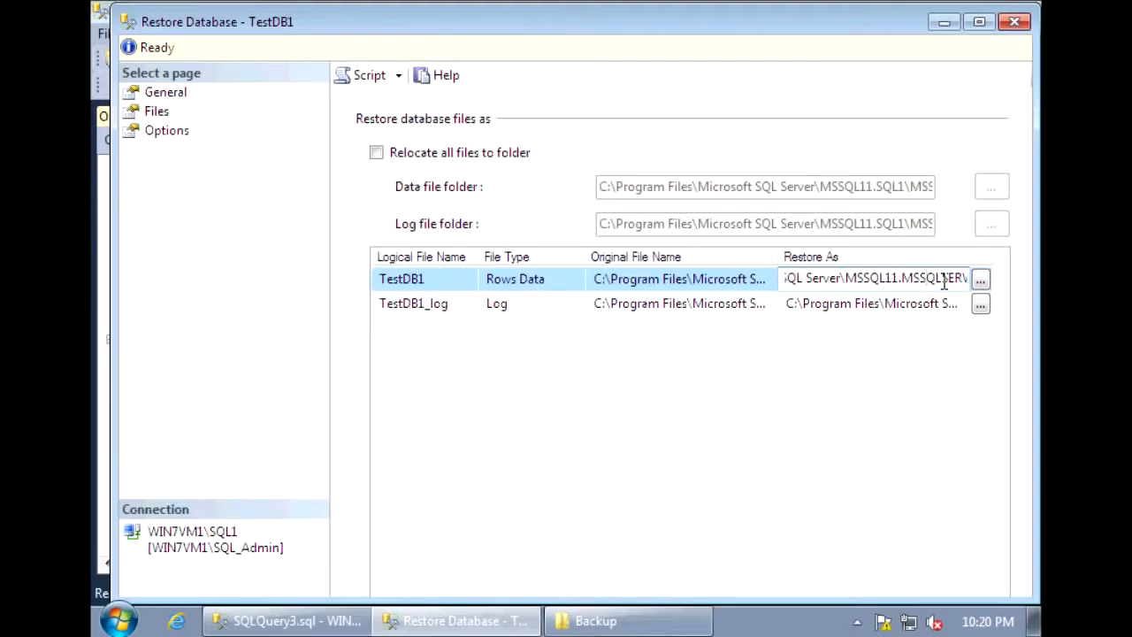
pyautogui.press('Left')
pyautogui.press('Left')
pyautogui.press('Left')
pyautogui.hotkey('shift', 'Right')
pyautogui.hotkey('shift', 'Right')
pyautogui.hotkey('shift', 'Right')
pyautogui.hotkey('shift', 'Right')
pyautogui.hotkey('shift', 'Right')
pyautogui.hotkey('shift', 'Right')
pyautogui.hotkey('shift', 'Right')
pyautogui.hotkey('shift', 'Right')
pyautogui.hotkey('shift', 'Right')
pyautogui.hotkey('shift', 'Right')
pyautogui.hotkey('shift', 'Right')
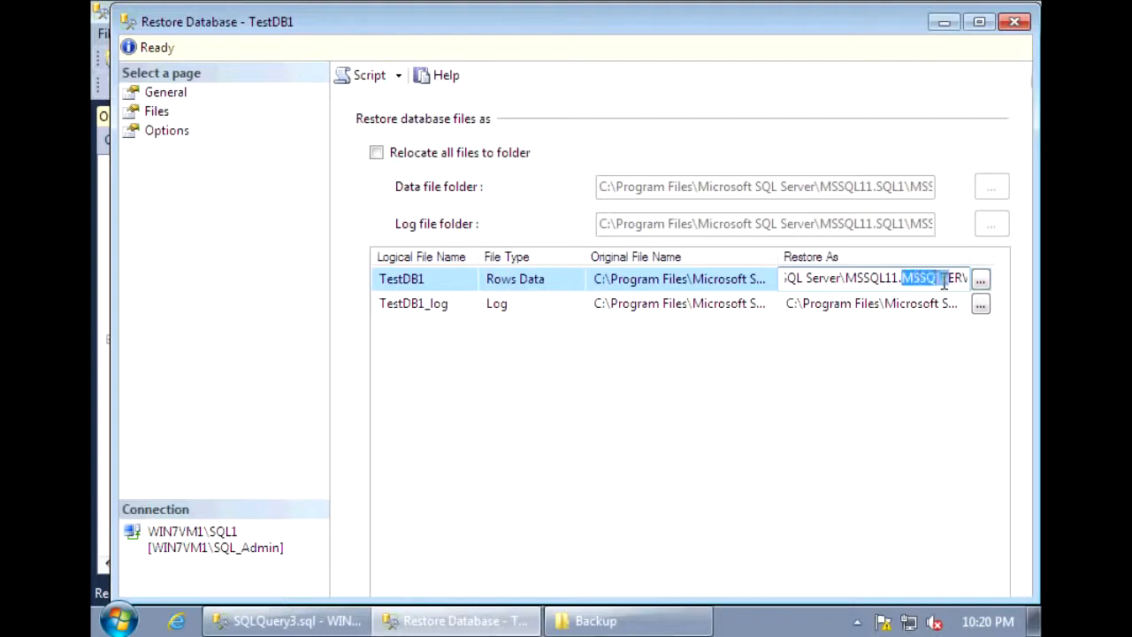
pyautogui.write('SQL1\\')
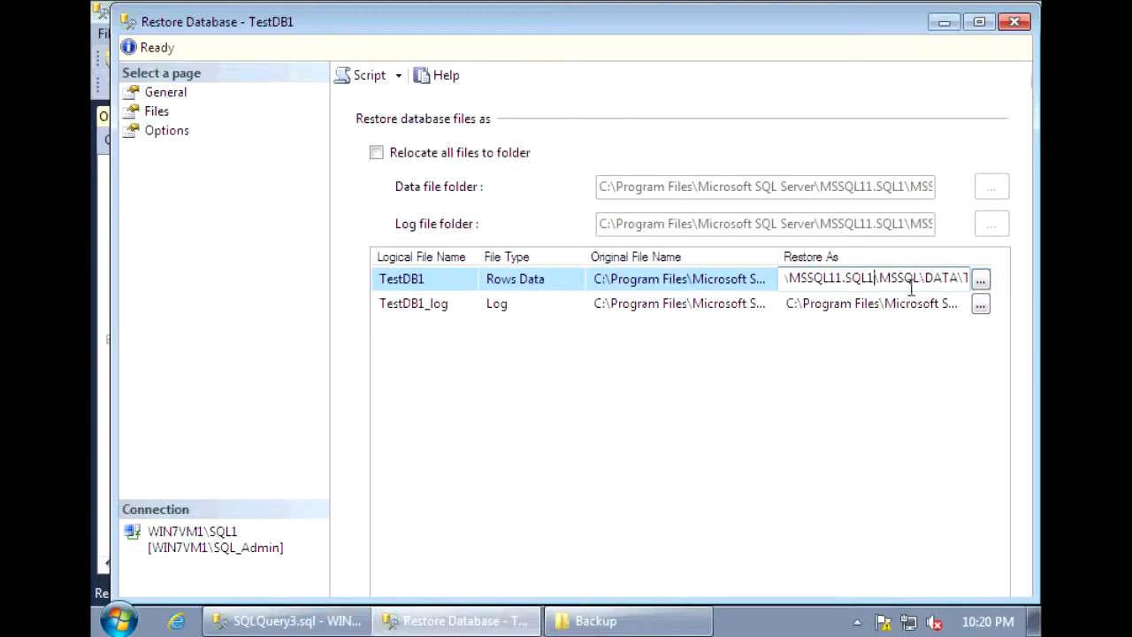
# In the restore path of the TestDB1_log file, replace MSSQLSERVER with SQL1 so the folder reads MSSQL11.SQL1.
pyautogui.click(914, 303)
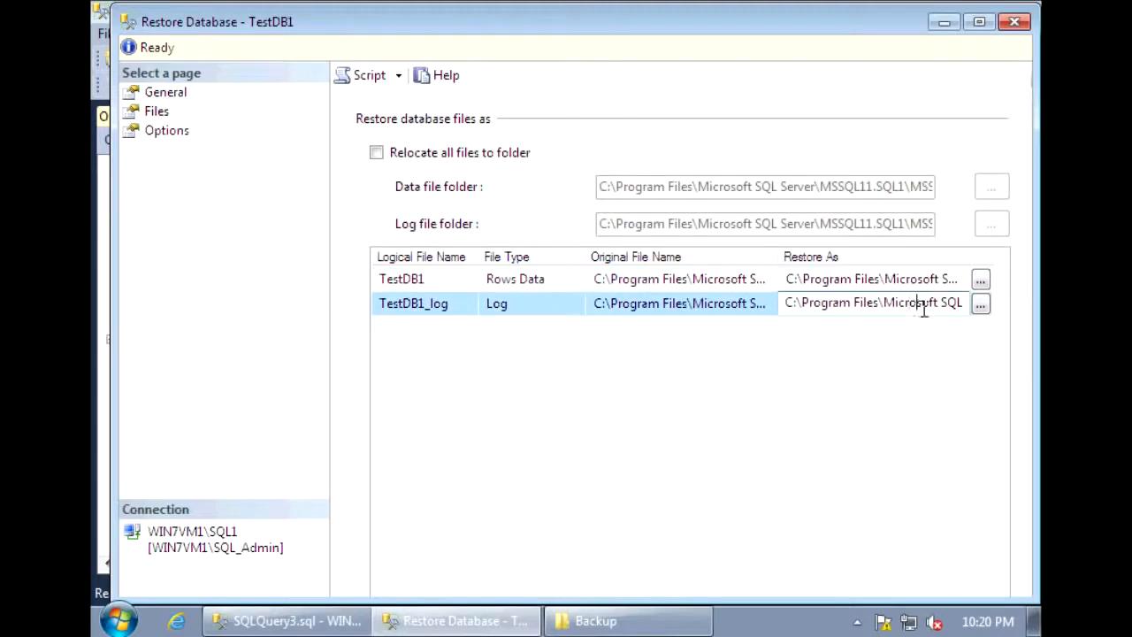
pyautogui.press('Right')
pyautogui.press('Right')
pyautogui.press('Right')
pyautogui.press('Right')
pyautogui.press('Right')
pyautogui.press('Right')
pyautogui.press('Right')
pyautogui.press('Right')
pyautogui.press('Right')
pyautogui.press('Right')
pyautogui.press('Right')
pyautogui.press('Right')
pyautogui.press('Right')
pyautogui.press('Right')
pyautogui.press('Right')
pyautogui.press('Right')
pyautogui.press('Right')
pyautogui.press('Right')
pyautogui.press('Right')
pyautogui.press('Right')
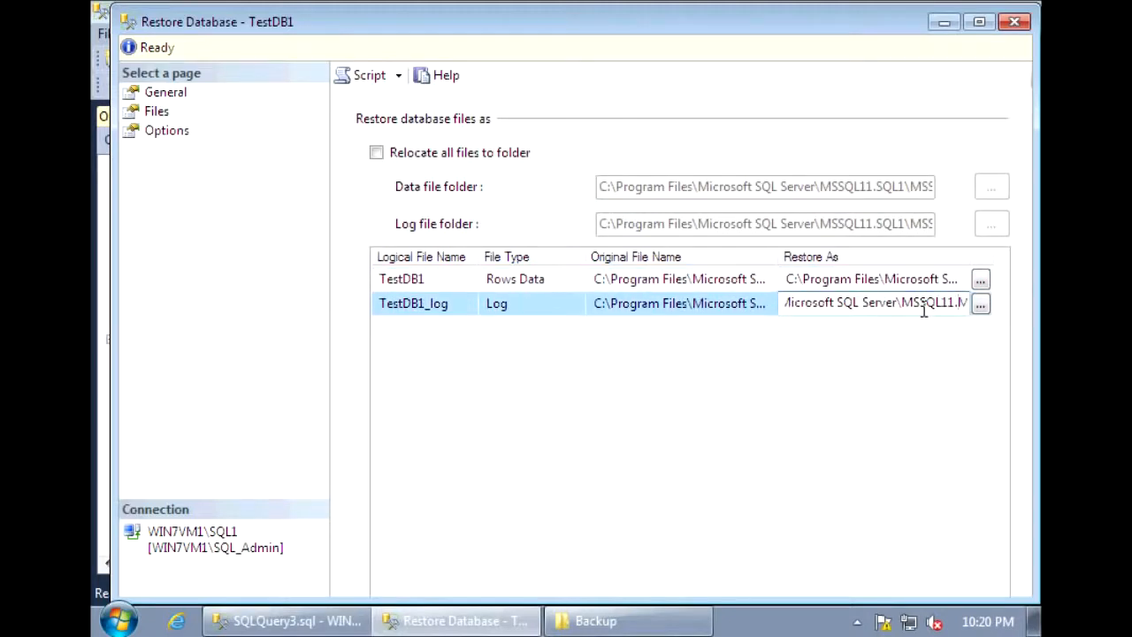
pyautogui.press('Left')
pyautogui.press('Left')
pyautogui.hotkey('shift', 'Right')
pyautogui.hotkey('shift', 'Right')
pyautogui.hotkey('shift', 'Right')
pyautogui.hotkey('shift', 'Right')
pyautogui.hotkey('shift', 'Right')
pyautogui.hotkey('shift', 'Right')
pyautogui.hotkey('shift', 'Right')
pyautogui.hotkey('shift', 'Right')
pyautogui.hotkey('shift', 'Right')
pyautogui.hotkey('shift', 'Right')
pyautogui.hotkey('shift', 'Right')
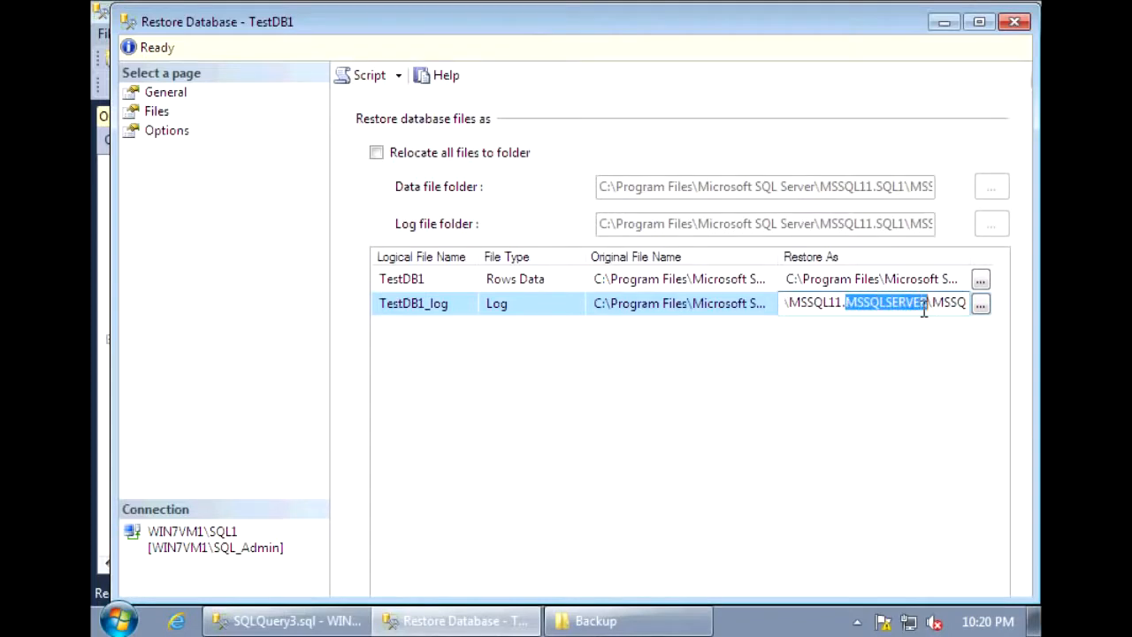
pyautogui.write('SQL1\\')
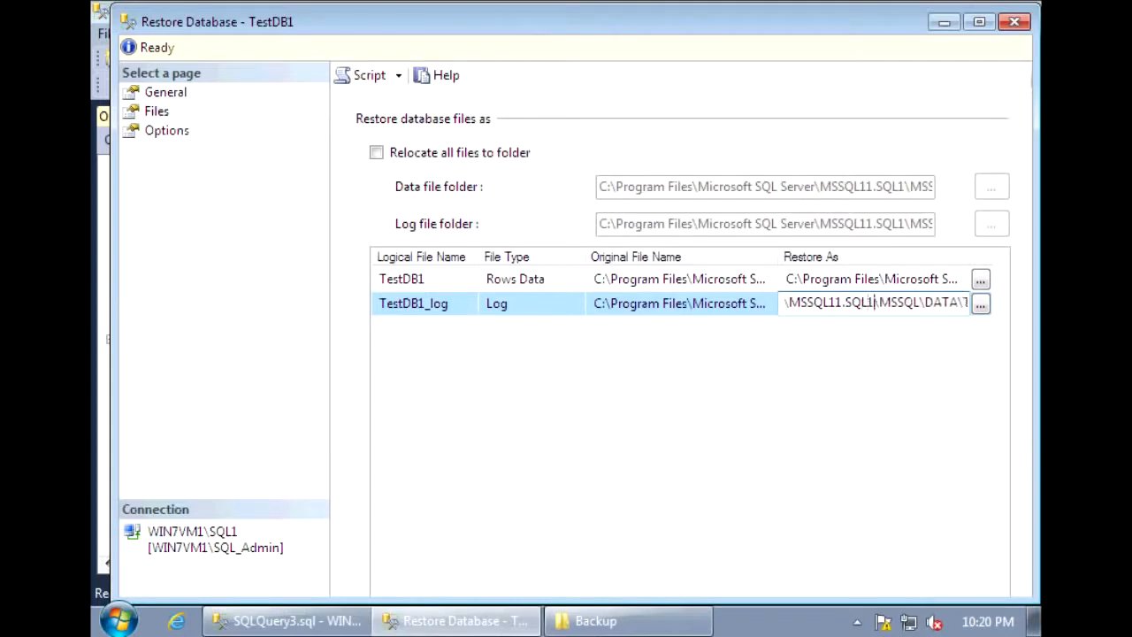
# Set the restore's recovery state to RESTORE WITH STANDBY and review the standby file path.
pyautogui.click(164, 133)
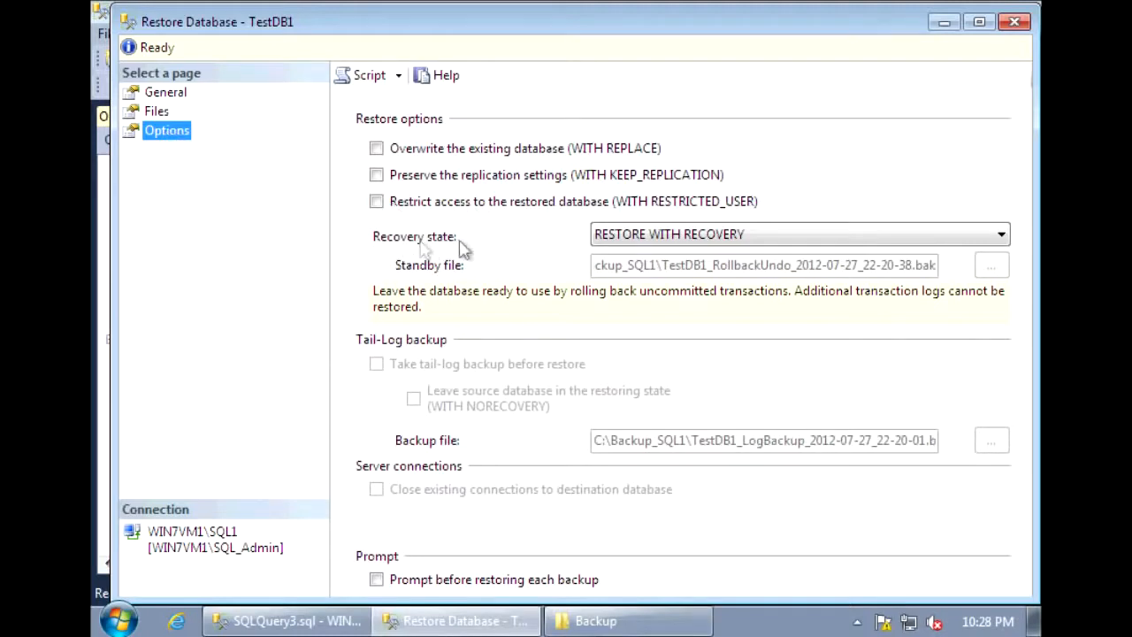
pyautogui.click(1003, 236)
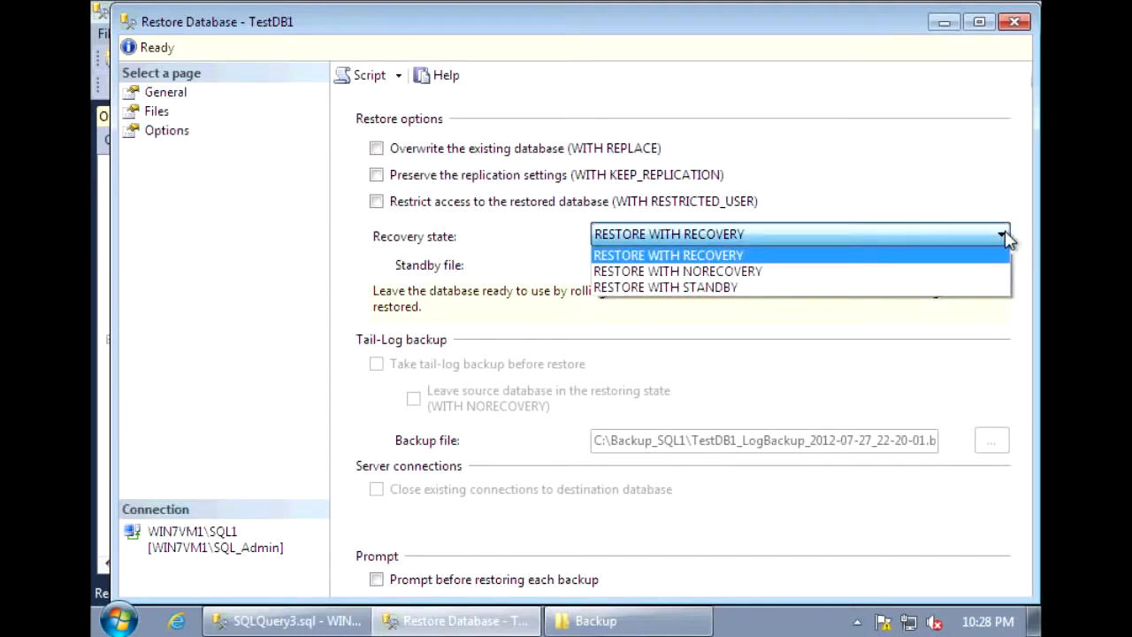
pyautogui.click(940, 294)
pyautogui.moveTo(911, 269)
pyautogui.mouseDown()
pyautogui.moveTo(570, 285)
pyautogui.moveTo(608, 256)
pyautogui.moveTo(889, 268)
pyautogui.mouseUp()
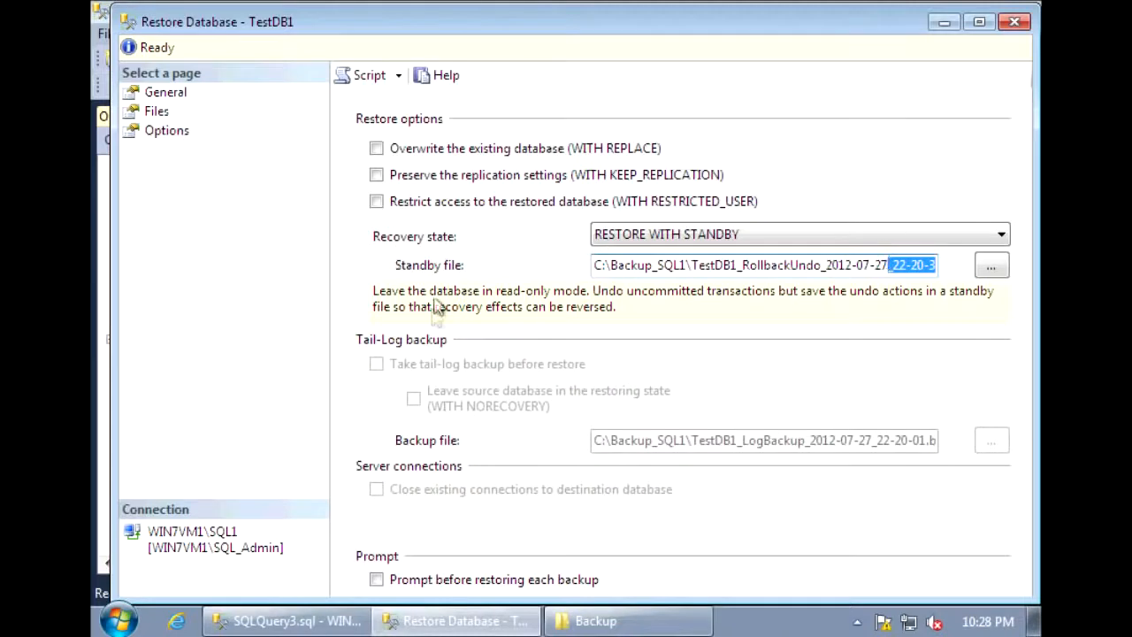
pyautogui.moveTo(752, 265); pyautogui.dragTo(938, 265)
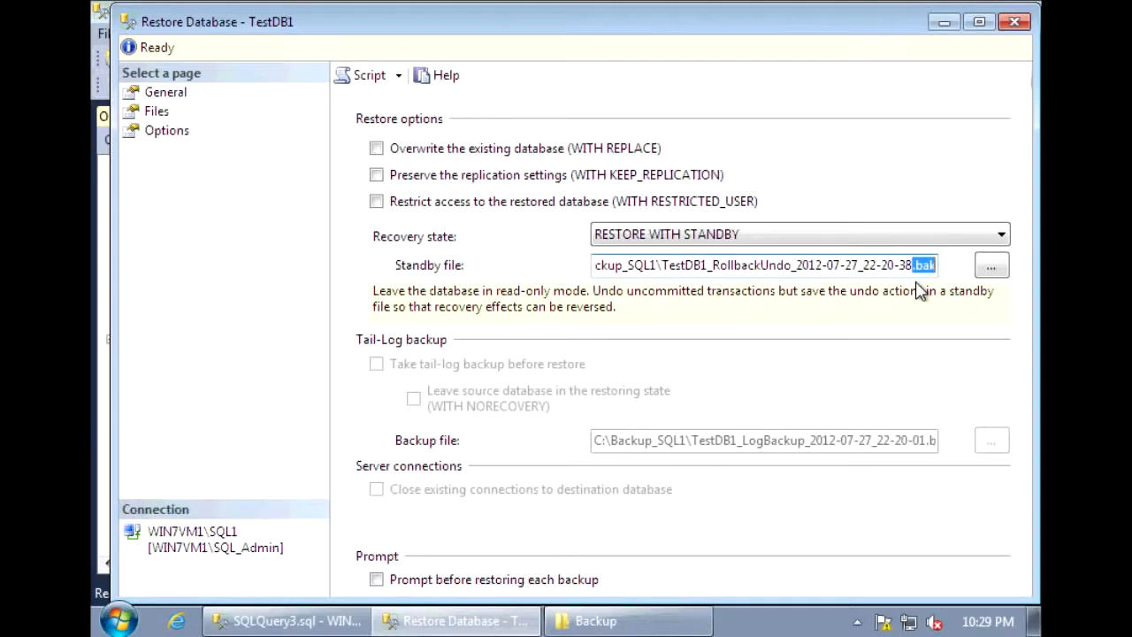
pyautogui.click(707, 311)
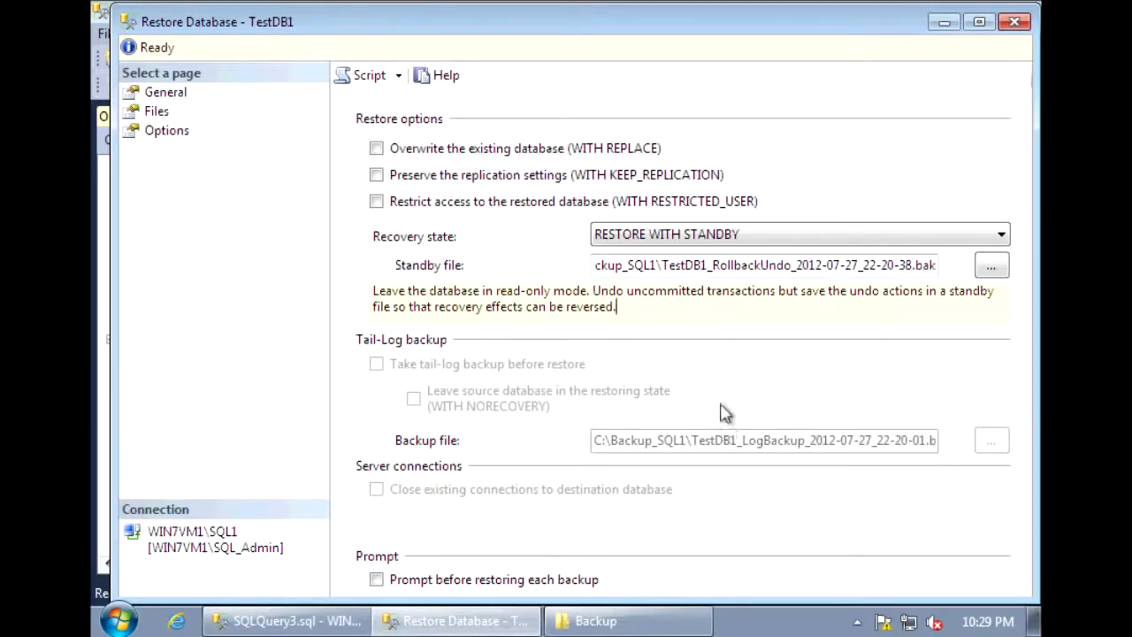
pyautogui.click(741, 265)
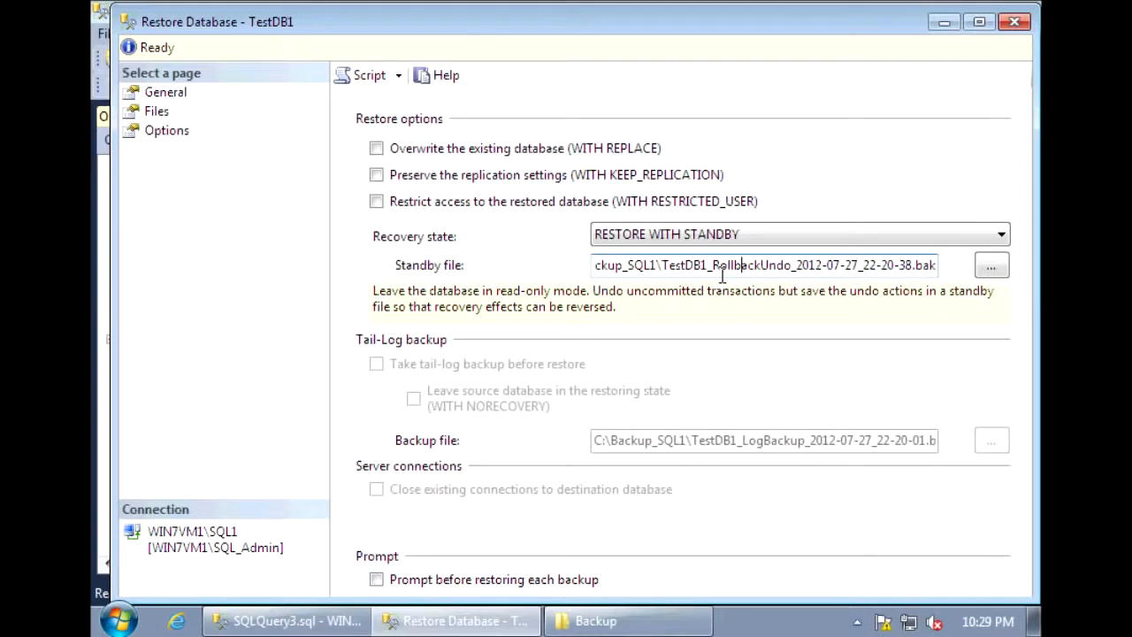
pyautogui.click(721, 266)
# Run the TestDB1 restore on the WIN7VM1\SQL1 instance and dismiss the completion notice.
pyautogui.press('Return')
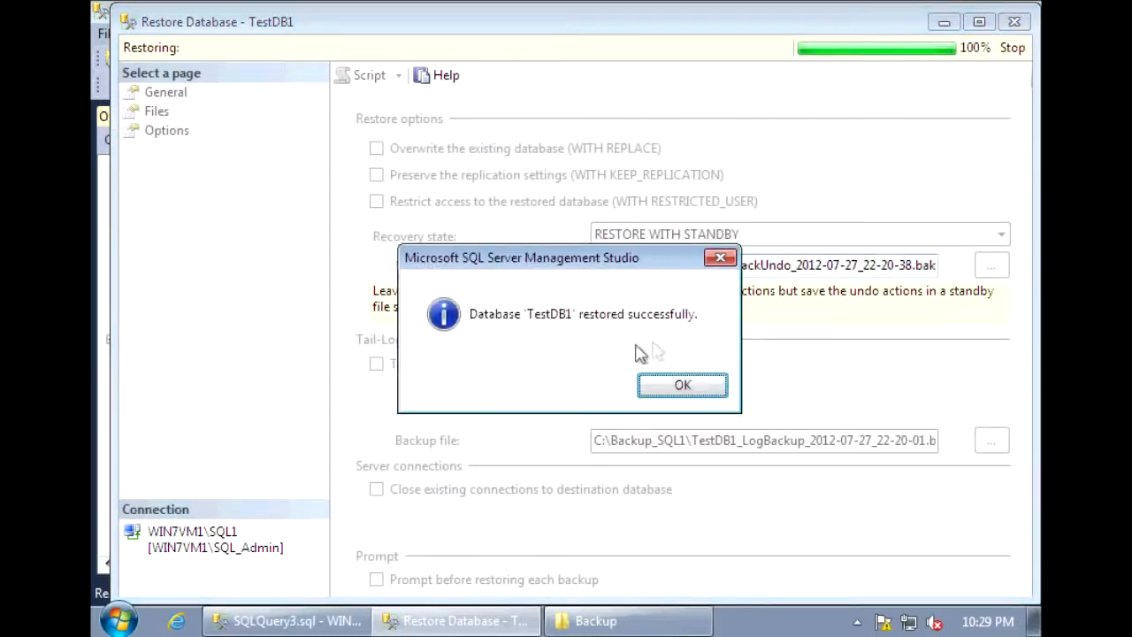
pyautogui.click(677, 385)
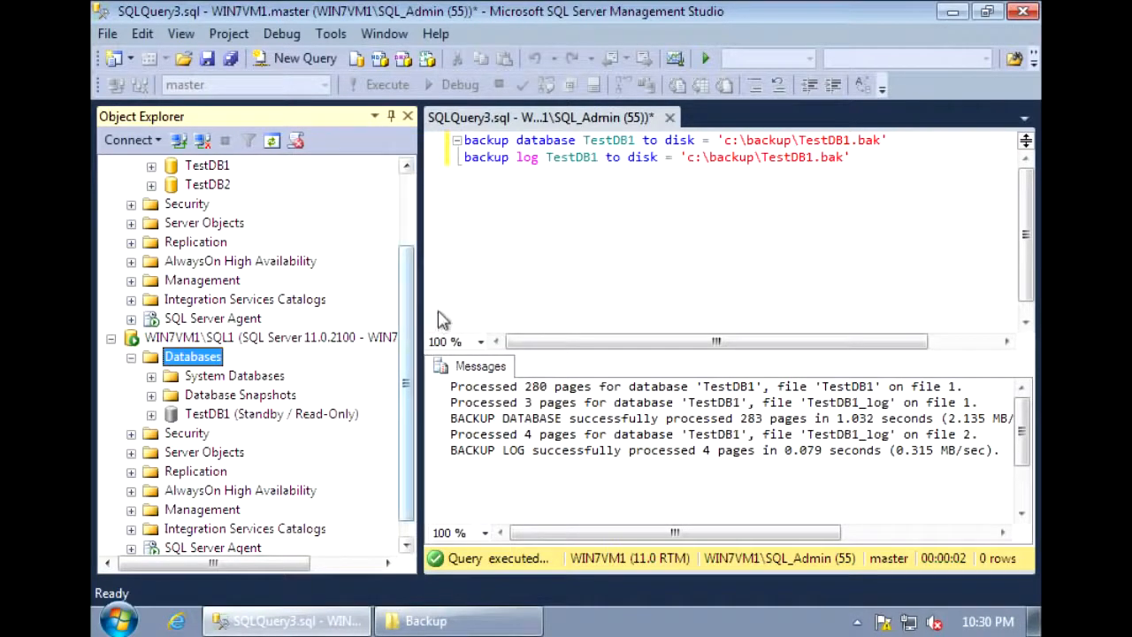
pyautogui.scroll(2, 419, 305)
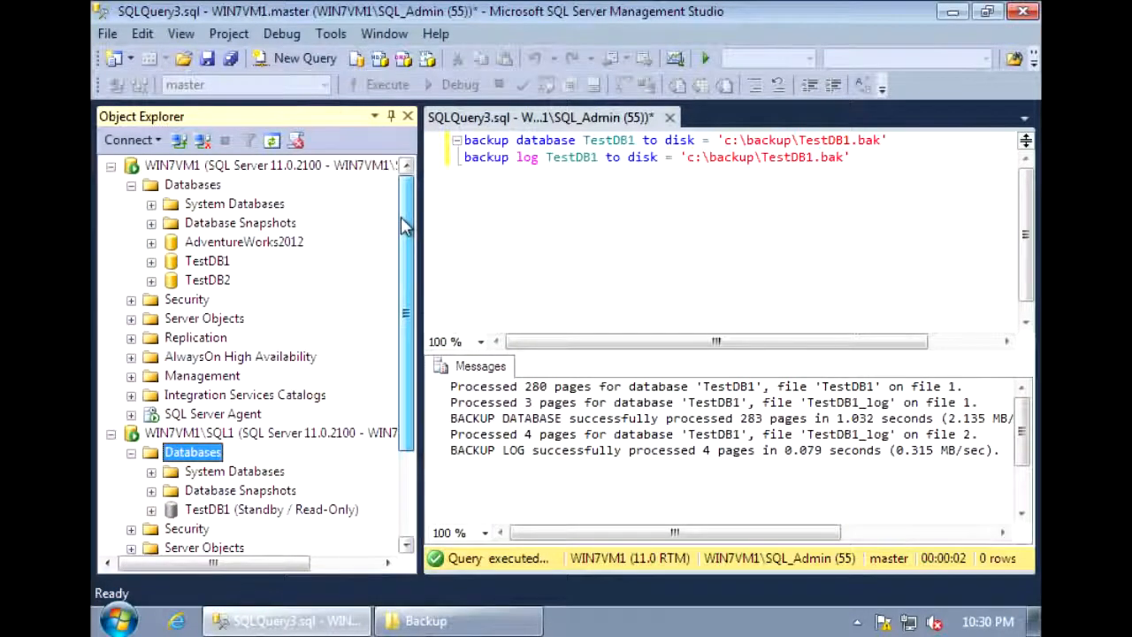